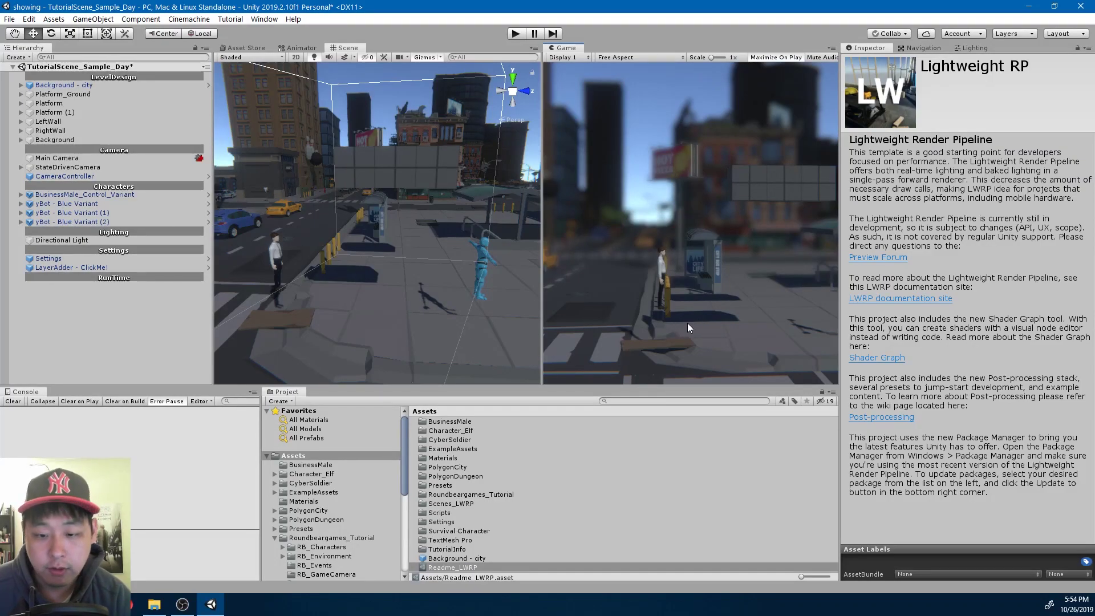
Play-test the scene with all three yBot enemies active, making the character jump and climb onto the lower floating platform, and stop the test
{"action": "left_click", "coordinate": [516, 34]}
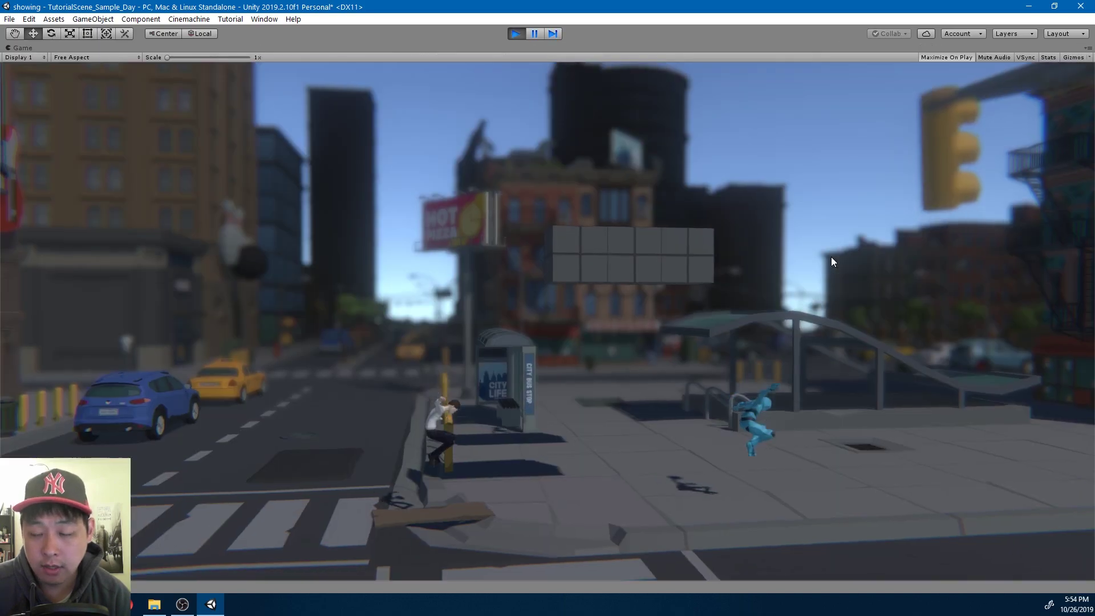
{"action": "key", "text": "space"}
{"action": "key", "text": "d"}
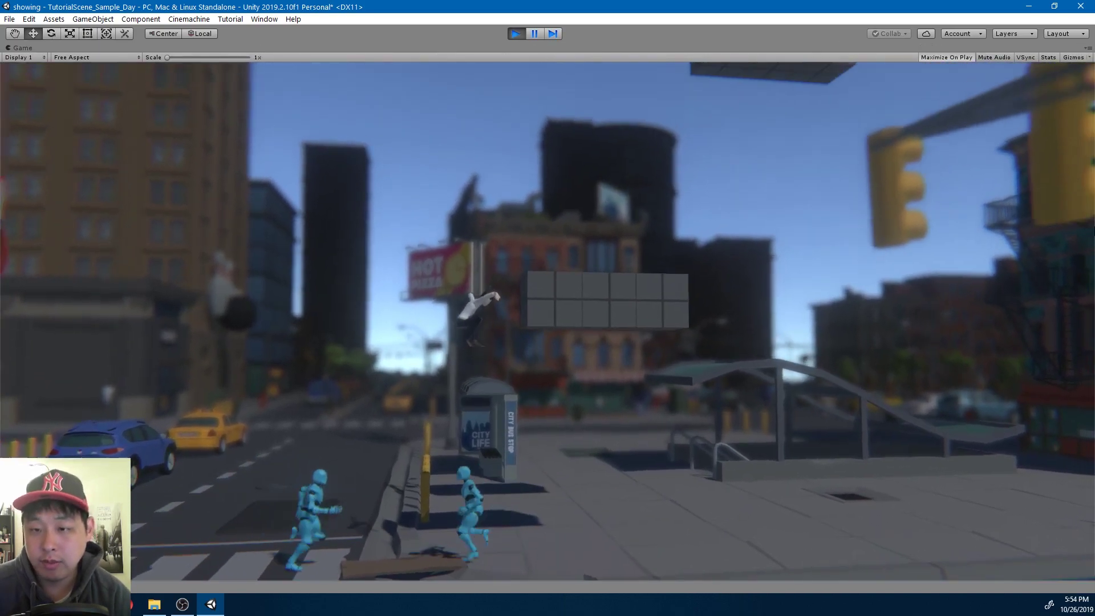
{"action": "key", "text": "w"}
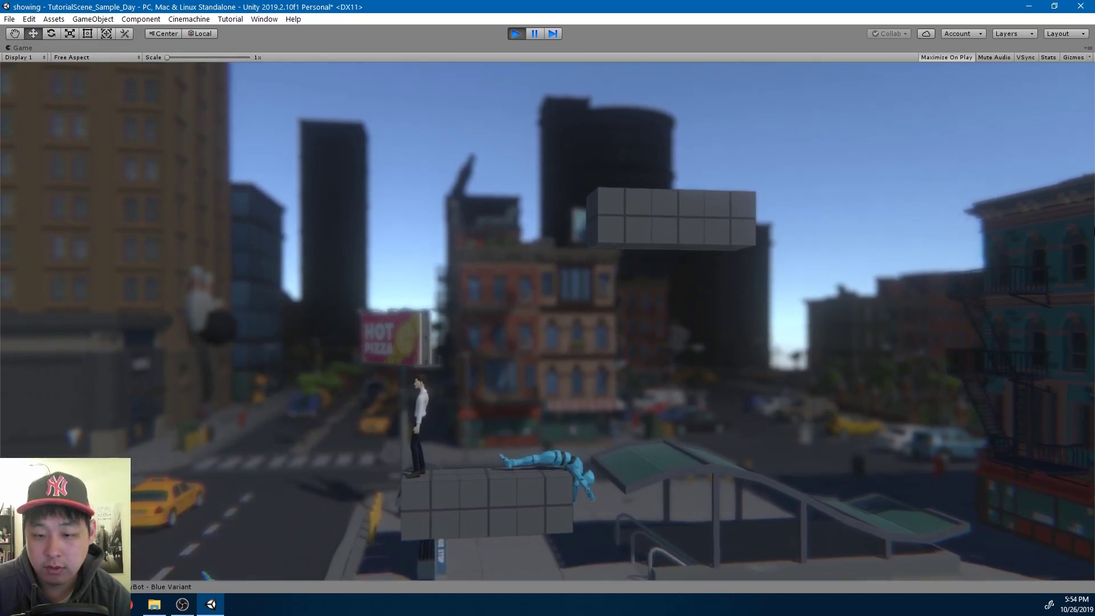
{"action": "left_click", "coordinate": [516, 34]}
Deactivate the yBot - Blue Variant (1) and yBot - Blue Variant (2) characters and start a play test with one enemy
{"action": "left_click", "coordinate": [108, 221]}
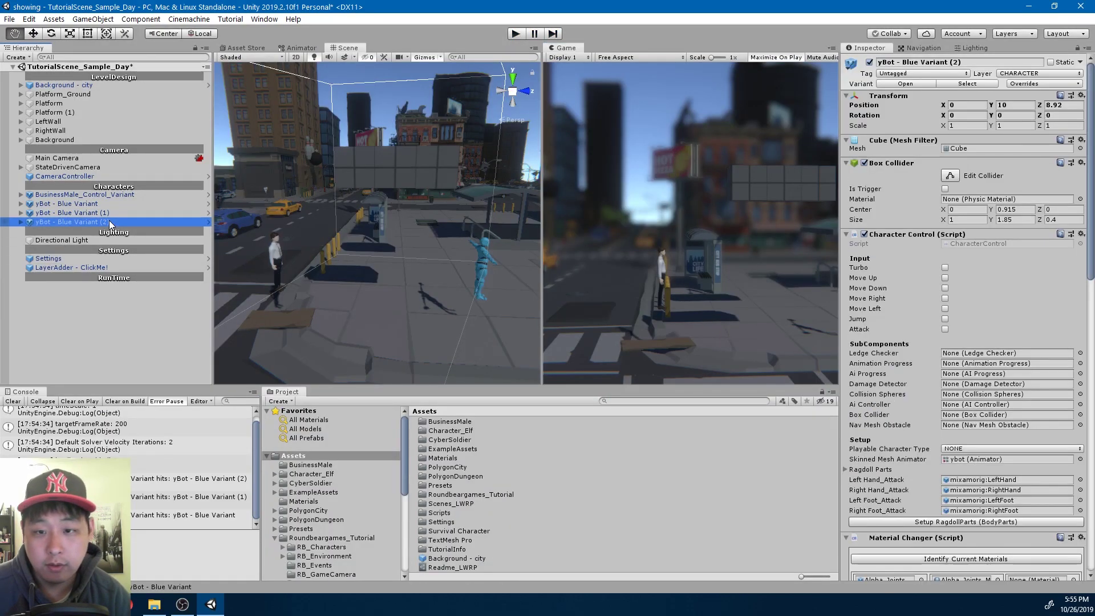
{"action": "left_click", "coordinate": [114, 213]}
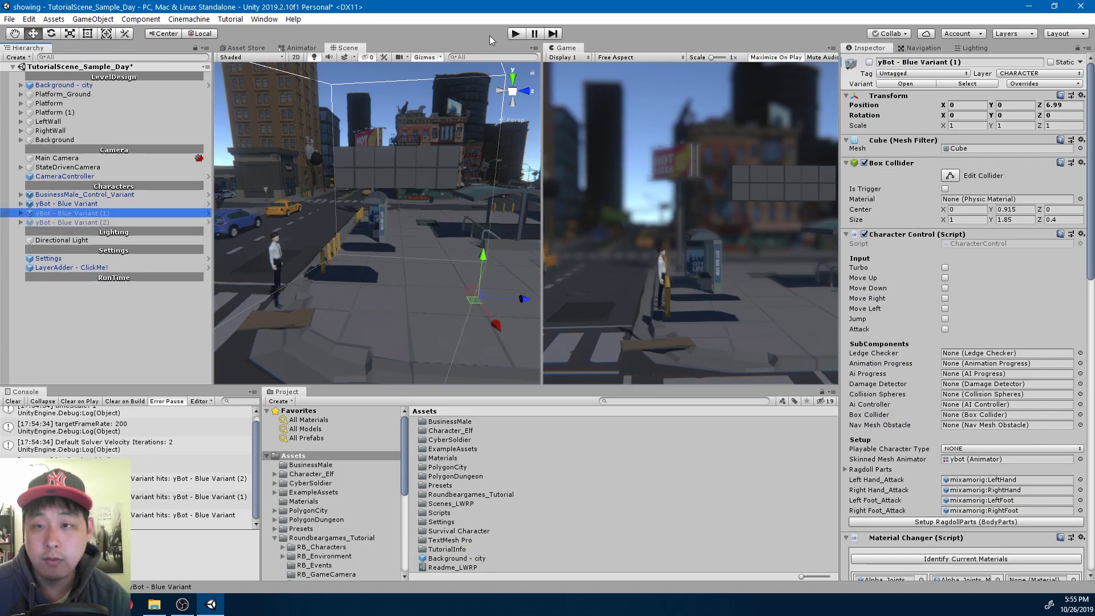
{"action": "left_click", "coordinate": [516, 34]}
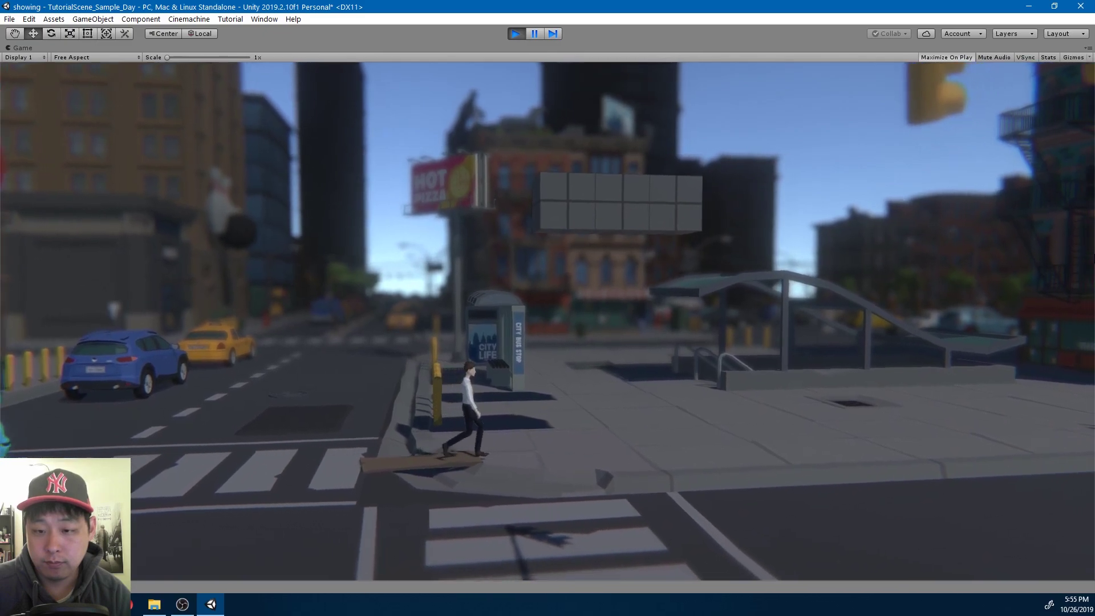
Test climbing the lower floating platform, turning toward the chasing enemy, and jumping back down to the street
{"action": "key", "text": "space"}
{"action": "key", "text": "w"}
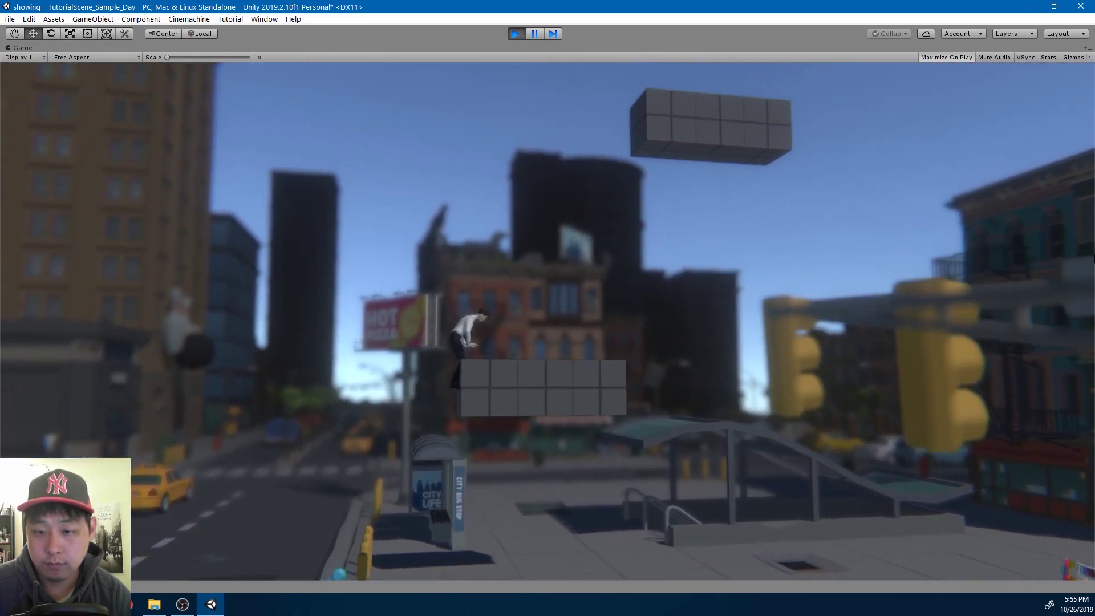
{"action": "key", "text": "d"}
{"action": "key", "text": "a"}
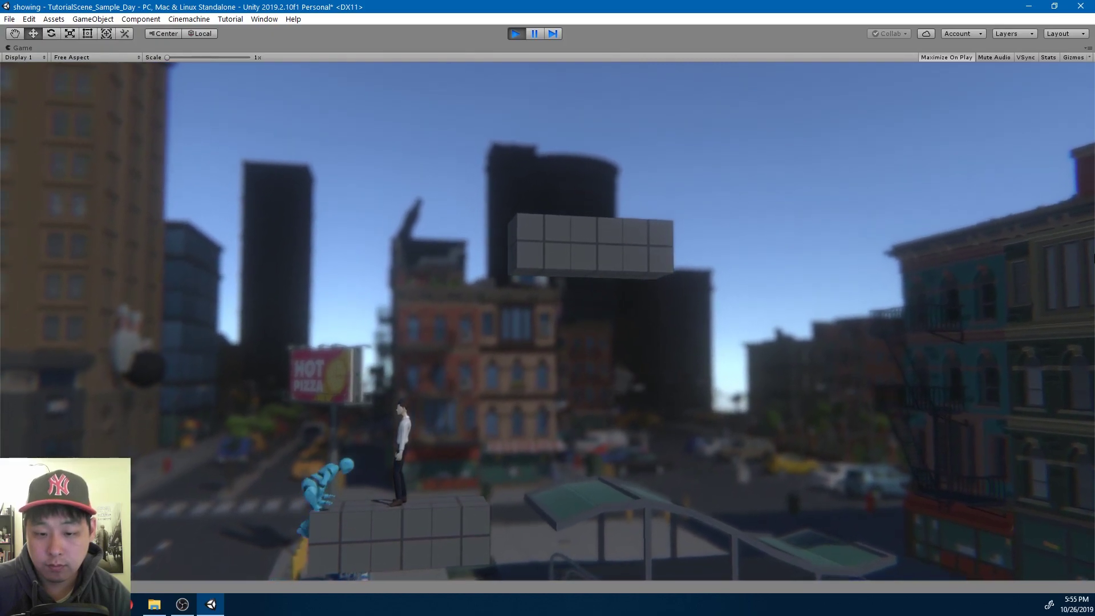
{"action": "key", "text": "a"}
{"action": "key", "text": "space"}
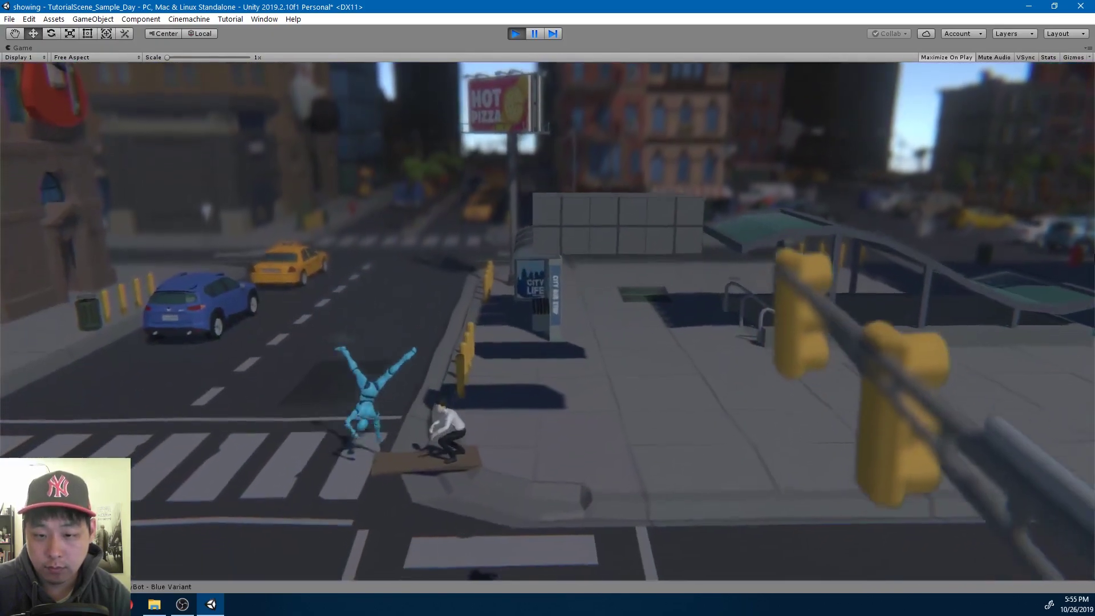
{"action": "key", "text": "w"}
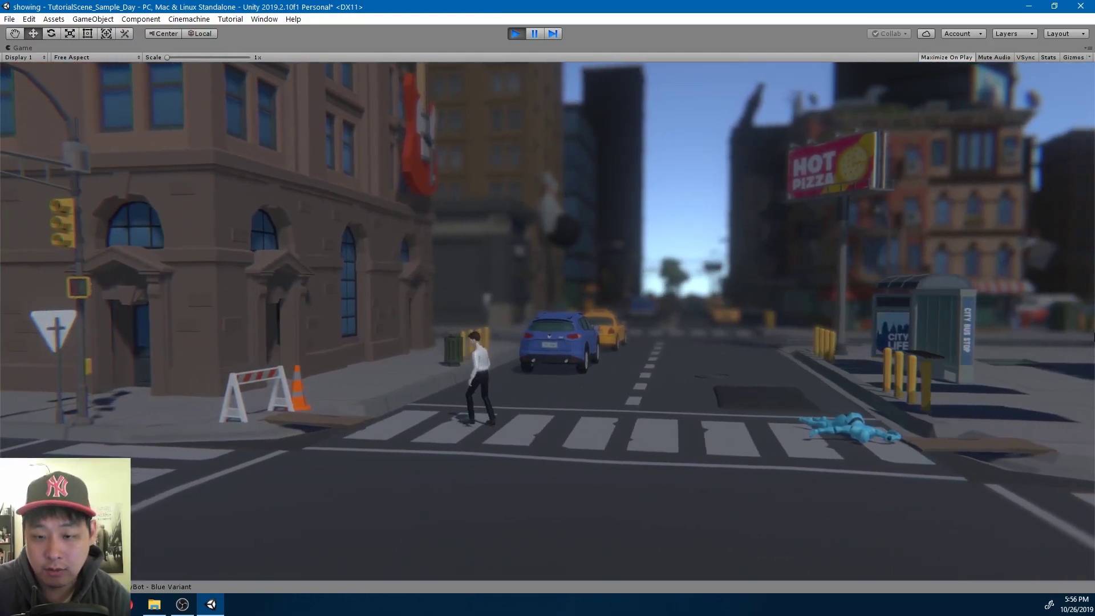
Test running and jumping from the crosswalk along the sidewalk past the bus stop and the subway entrance
{"action": "key", "text": "d"}
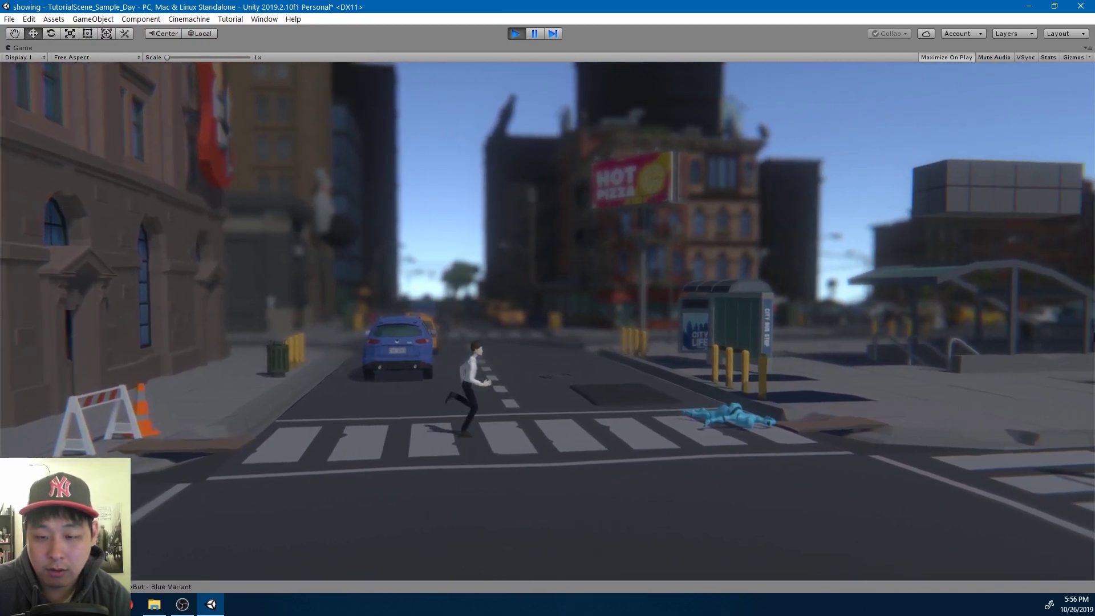
{"action": "key", "text": "d"}
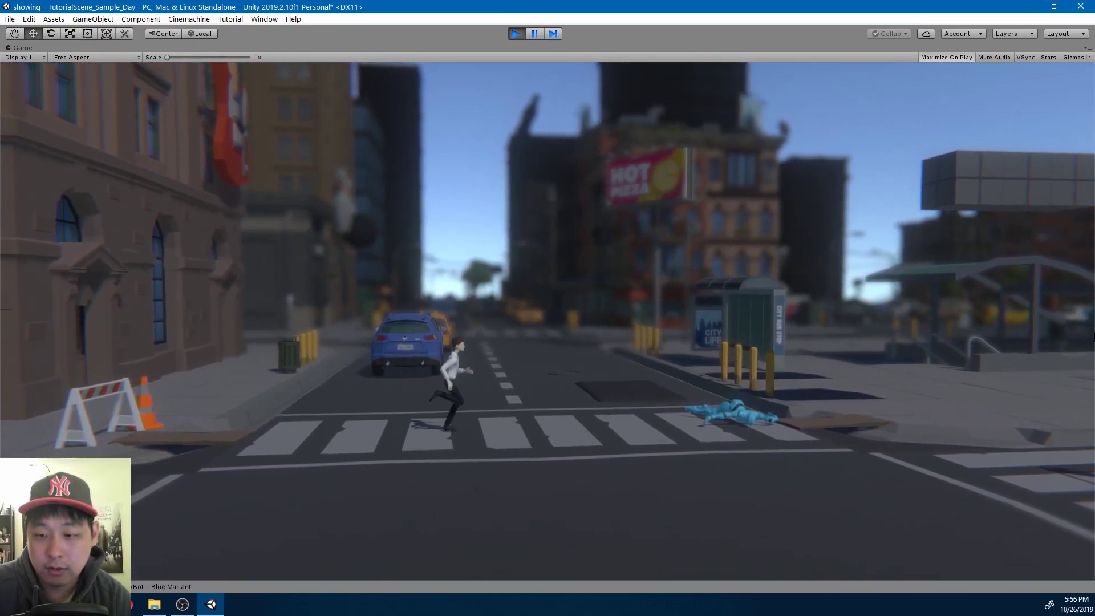
{"action": "key", "text": "space"}
{"action": "key", "text": "d"}
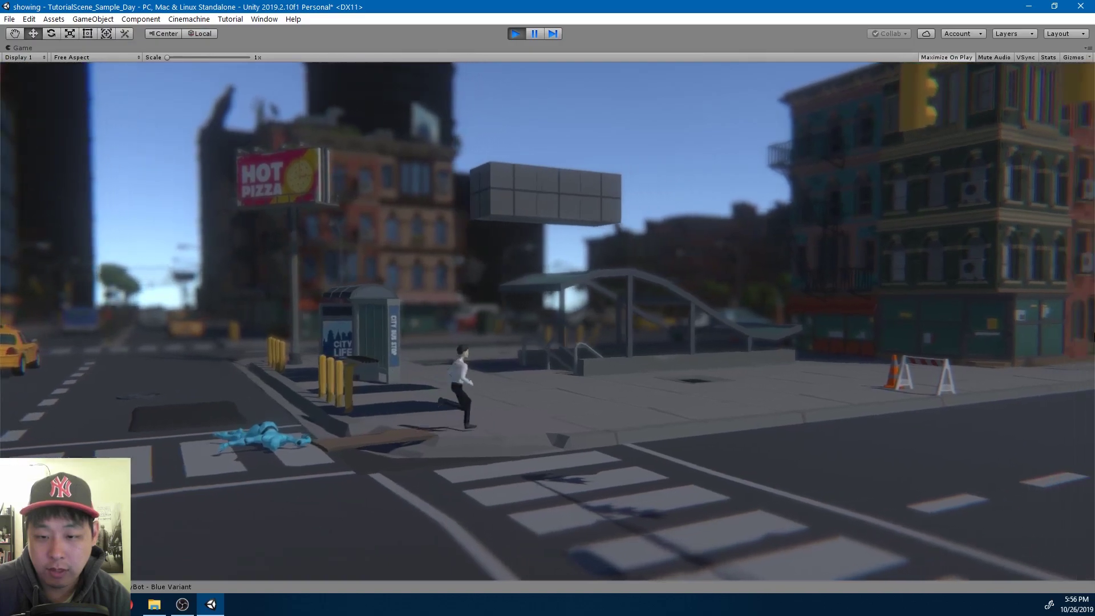
{"action": "key", "text": "space"}
{"action": "key", "text": "w"}
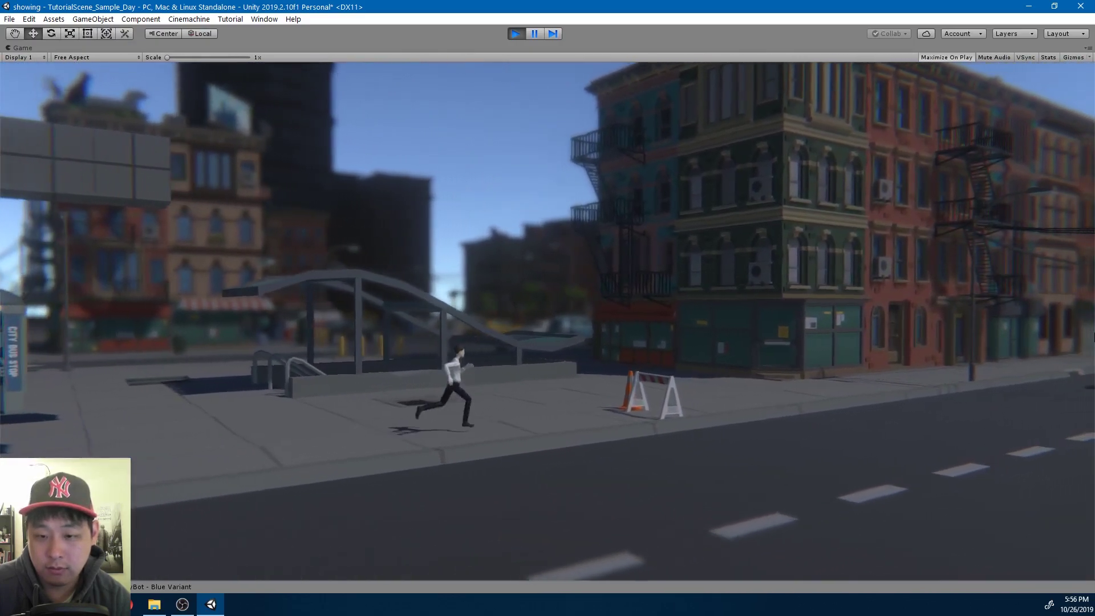
Test jumps near the road barrier and movement back toward the crosswalk, and end the play test
{"action": "key", "text": "space"}
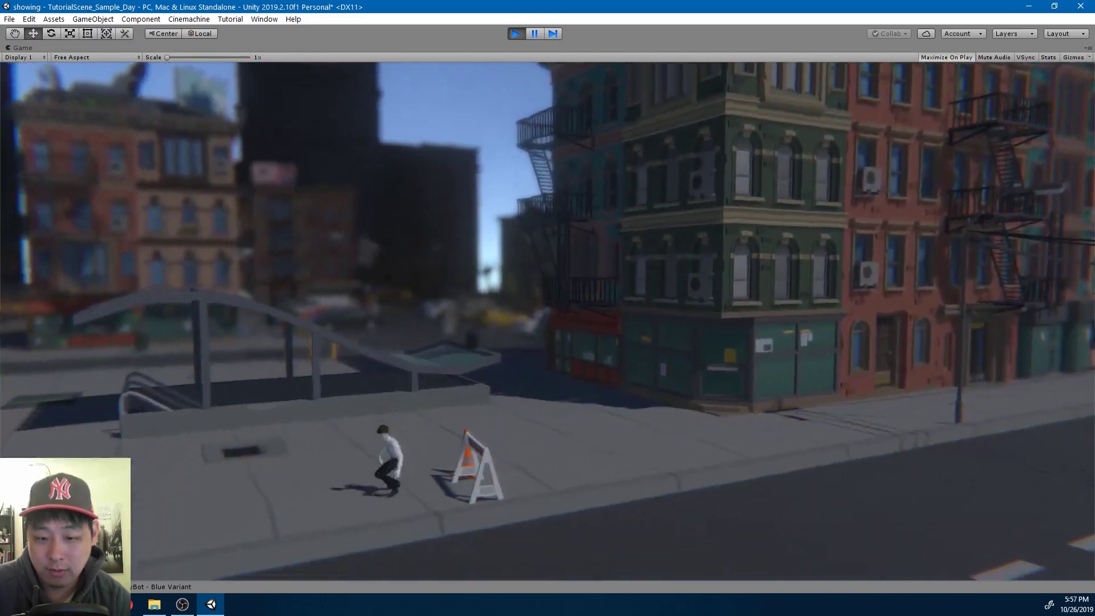
{"action": "key", "text": "w"}
{"action": "key", "text": "space"}
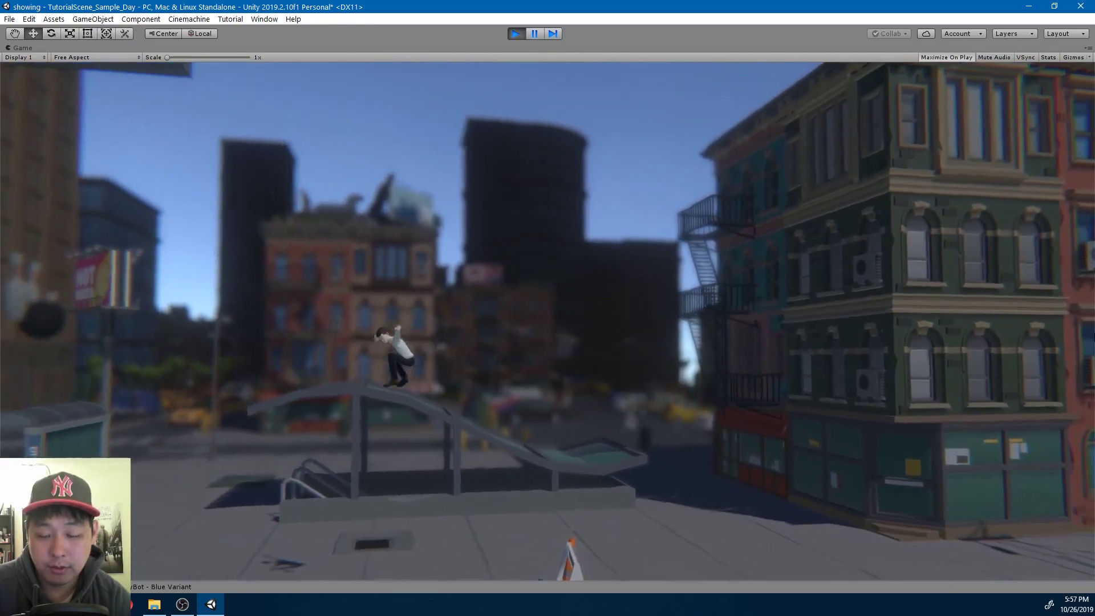
{"action": "key", "text": "a"}
{"action": "key", "text": "s"}
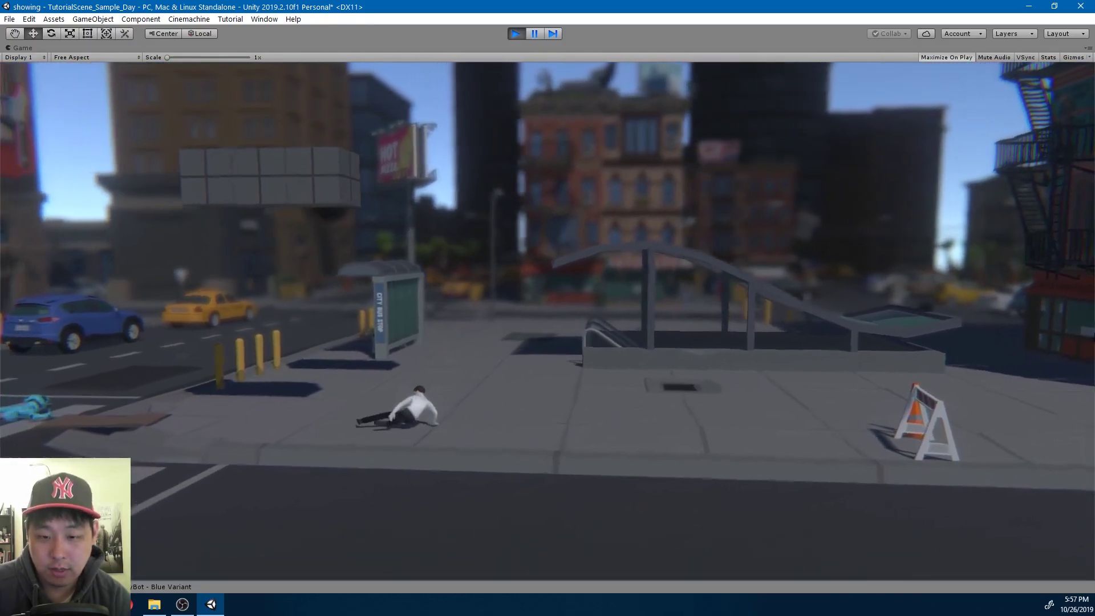
{"action": "key", "text": "w"}
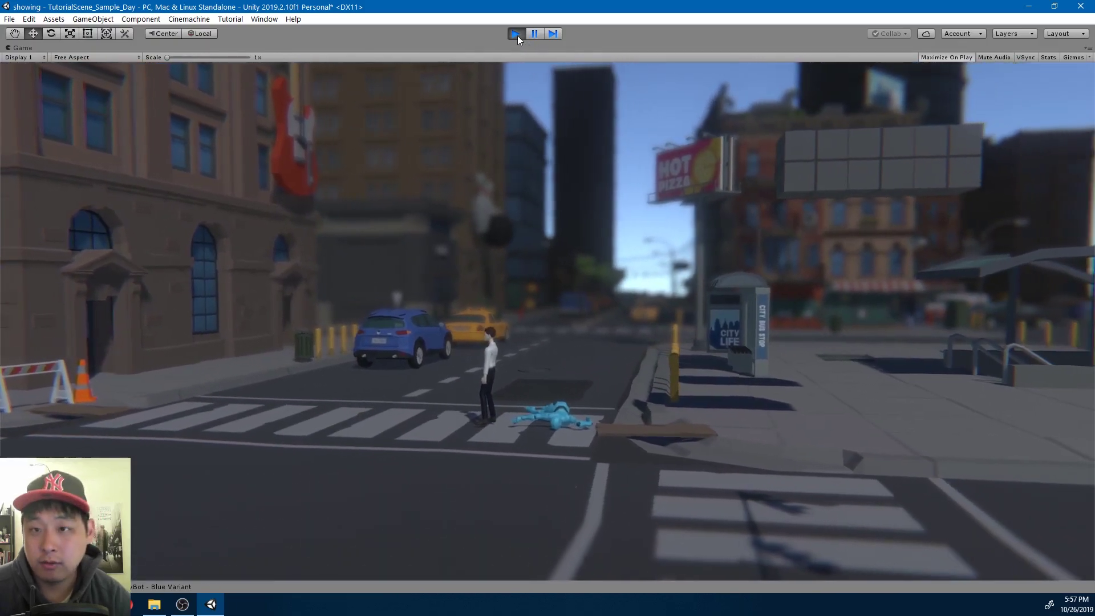
{"action": "left_click", "coordinate": [516, 34]}
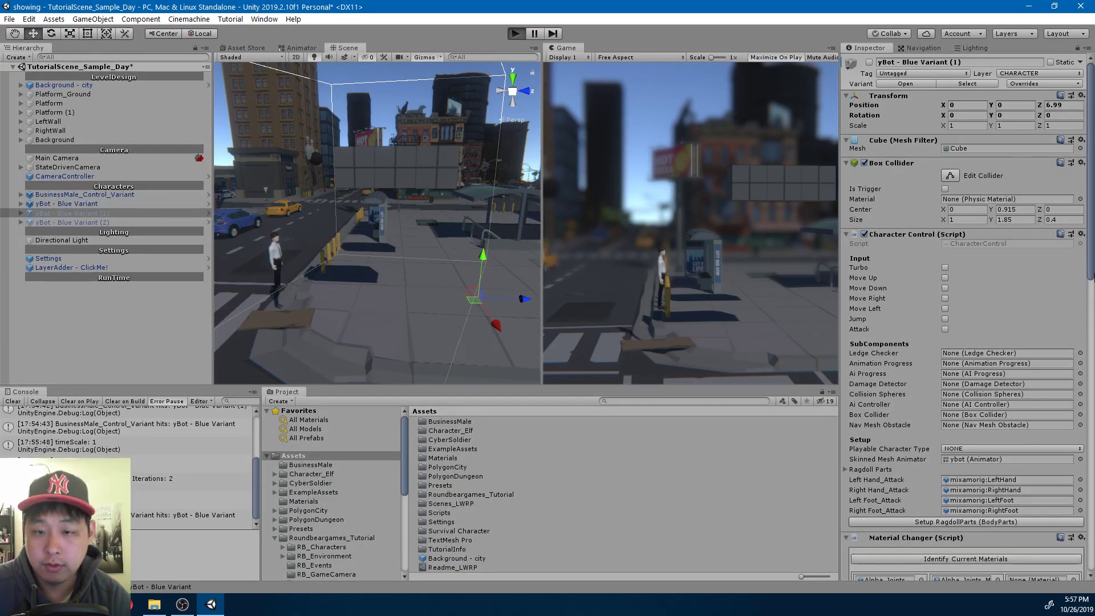
Run several short play tests of the fight between the business character and the remaining yBot enemy, stopping each one
{"action": "left_click", "coordinate": [516, 33]}
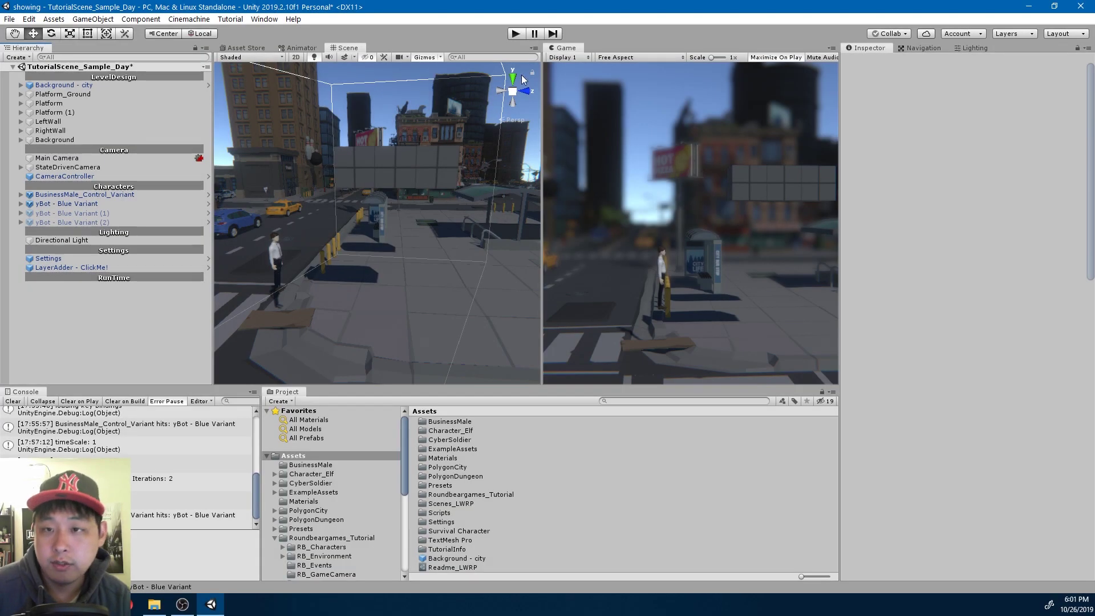
{"action": "left_click", "coordinate": [516, 34]}
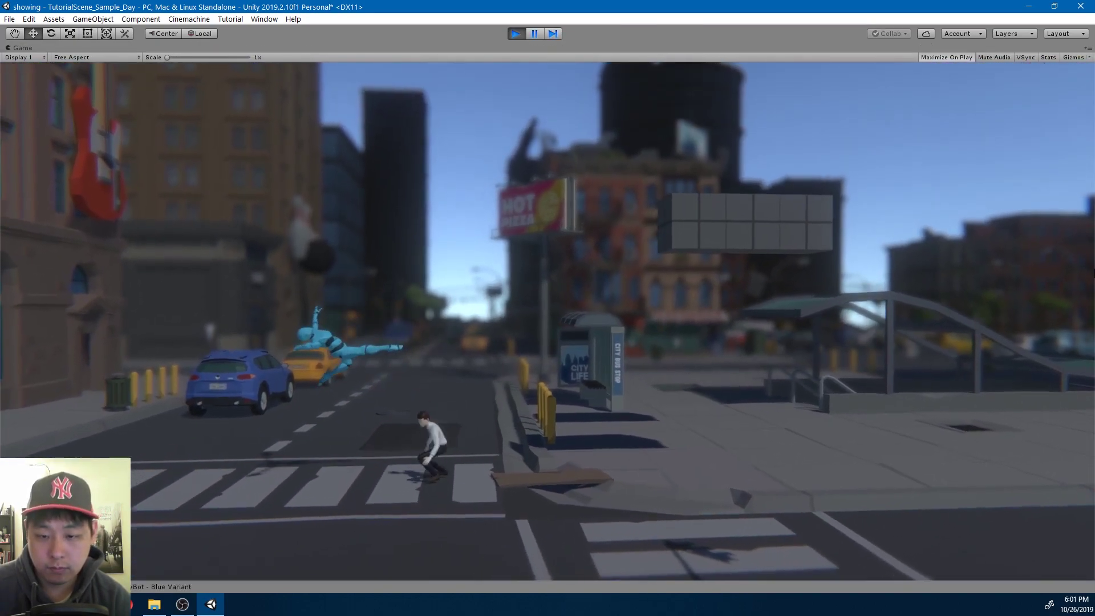
{"action": "left_click", "coordinate": [515, 35]}
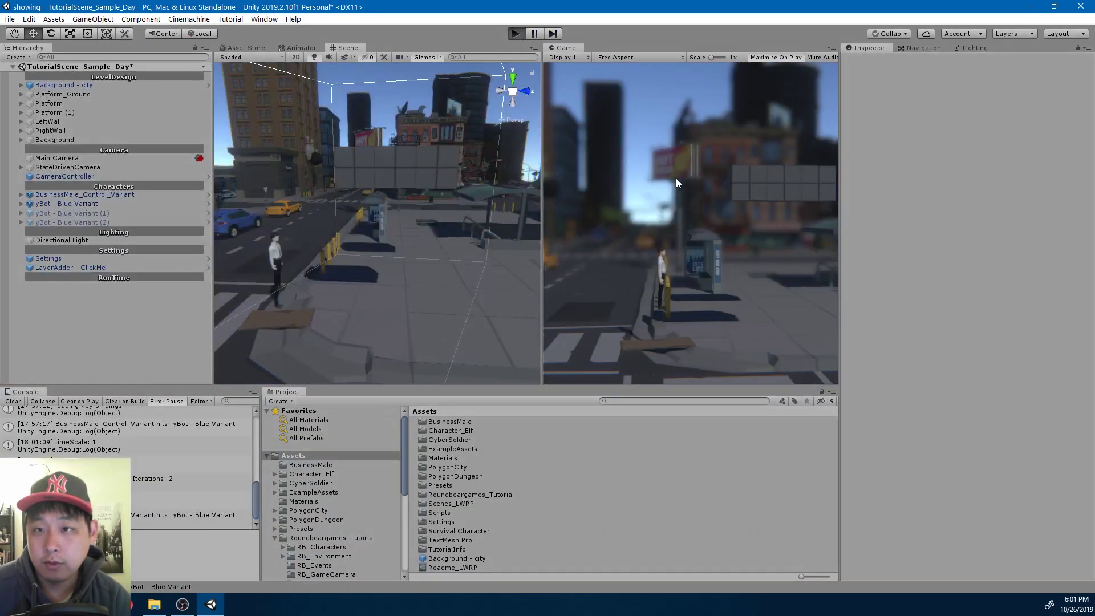
{"action": "key", "text": "ctrl+p"}
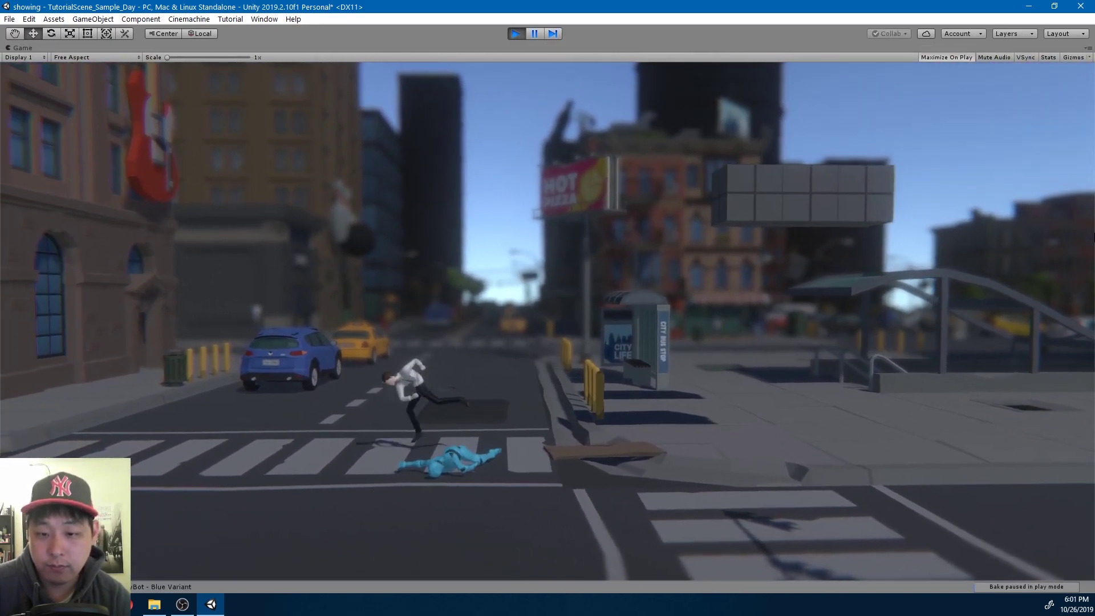
{"action": "left_click", "coordinate": [515, 35]}
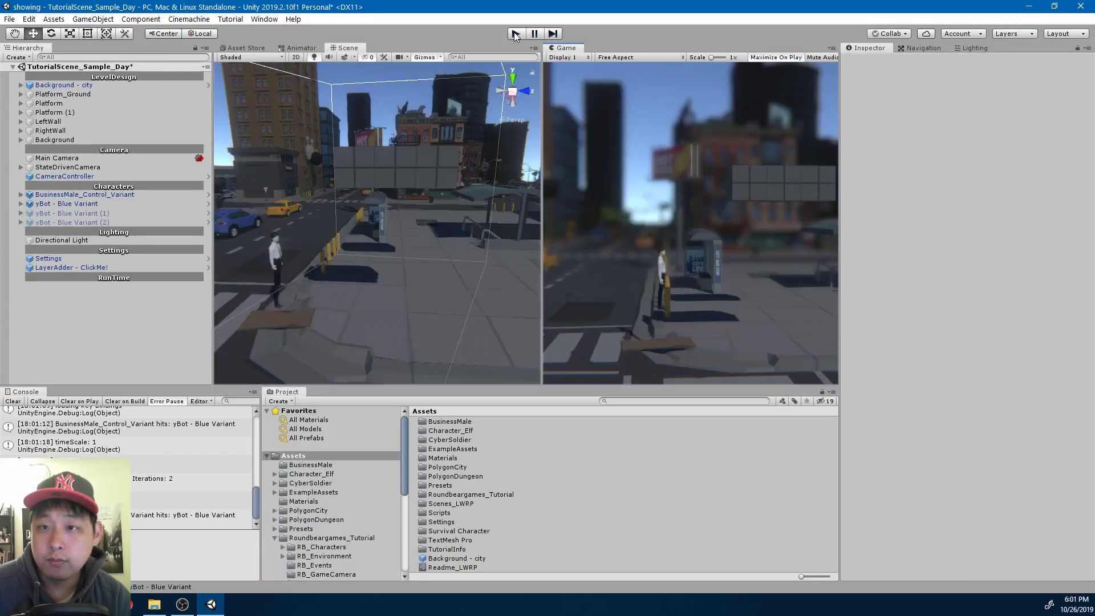
{"action": "left_click", "coordinate": [515, 36]}
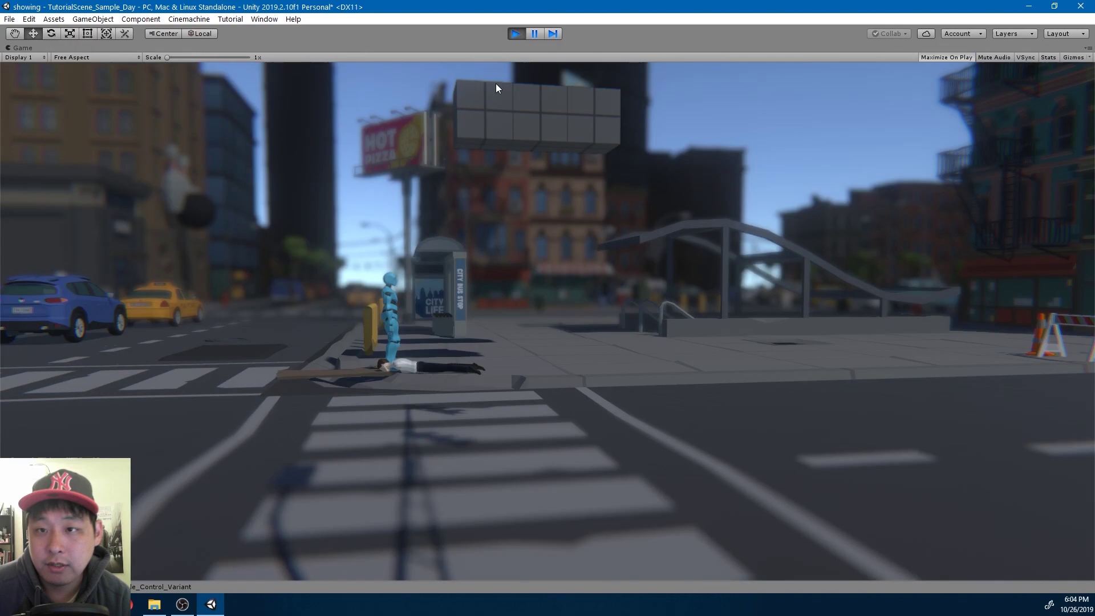
{"action": "left_click", "coordinate": [516, 34]}
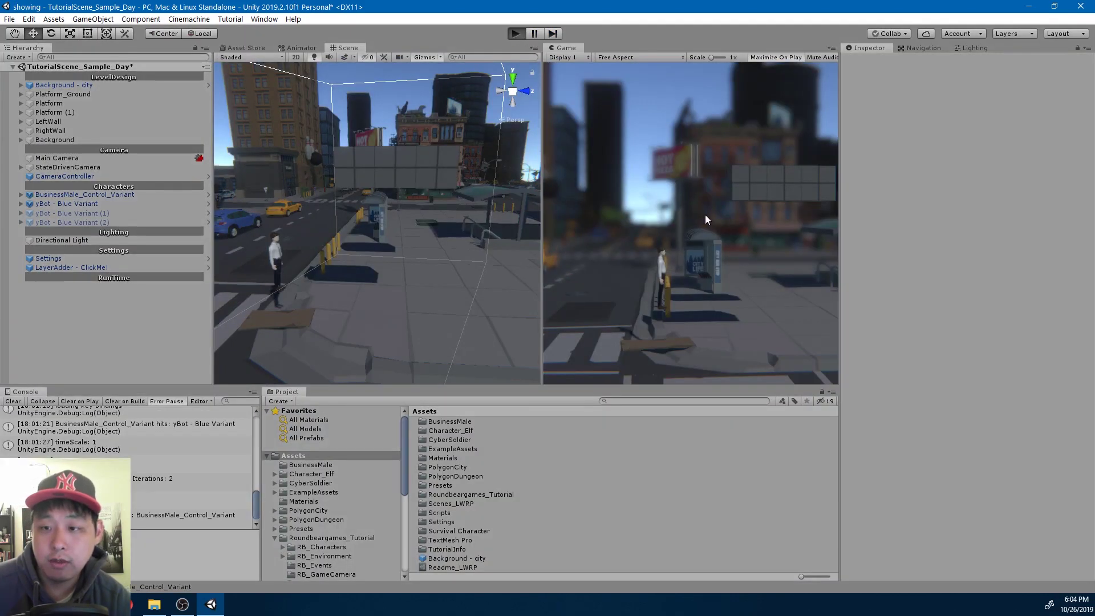
Start another play test and climb the character from the street onto the lower floating platform and up to the higher one
{"action": "key", "text": "ctrl+p"}
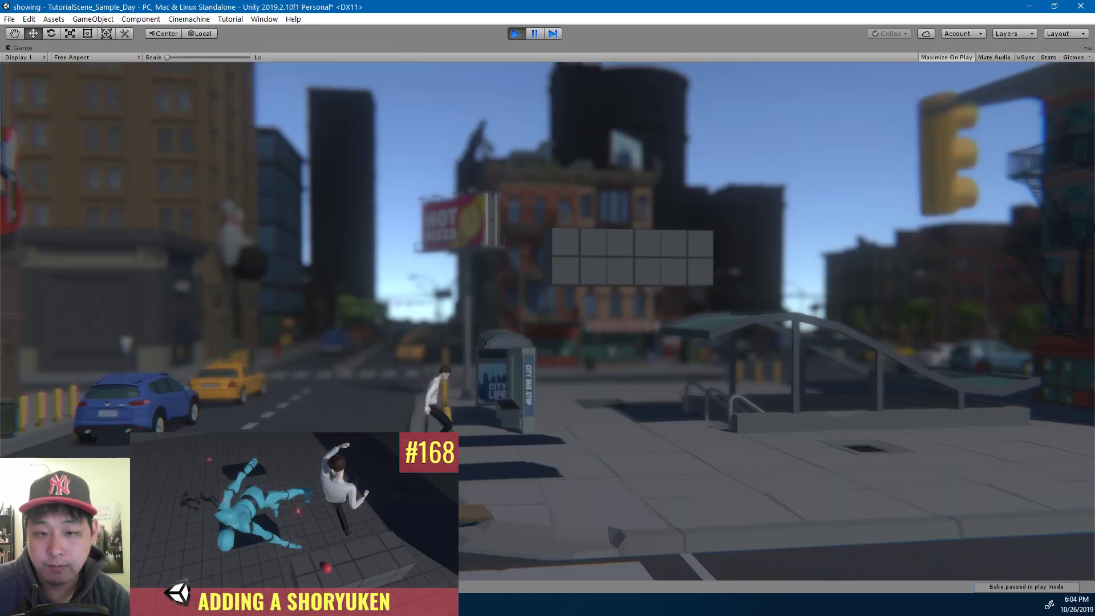
{"action": "key", "text": "d"}
{"action": "key", "text": "space"}
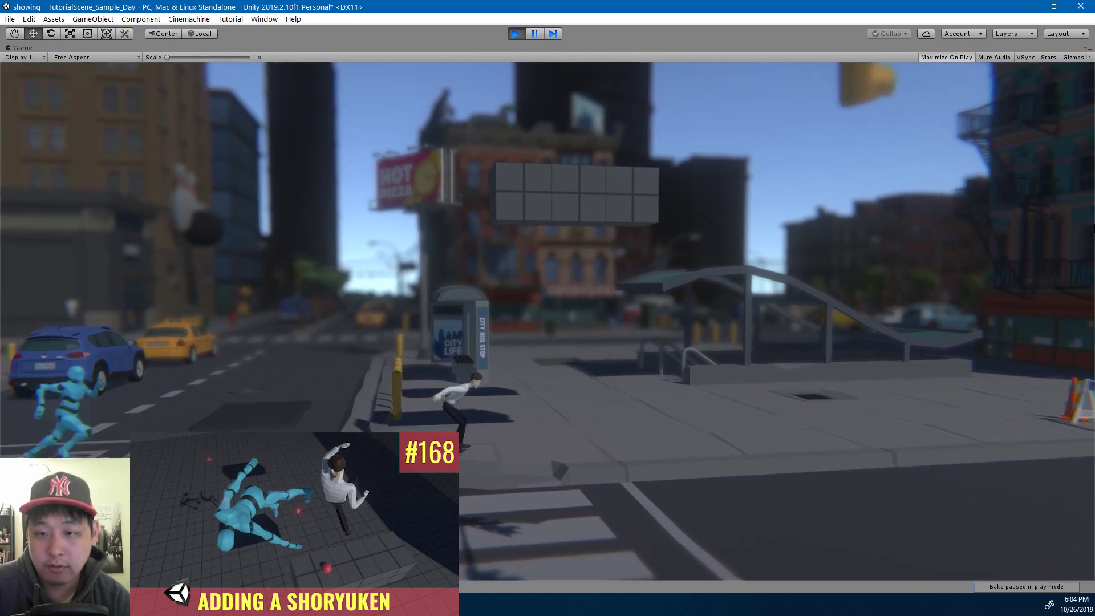
{"action": "key", "text": "w"}
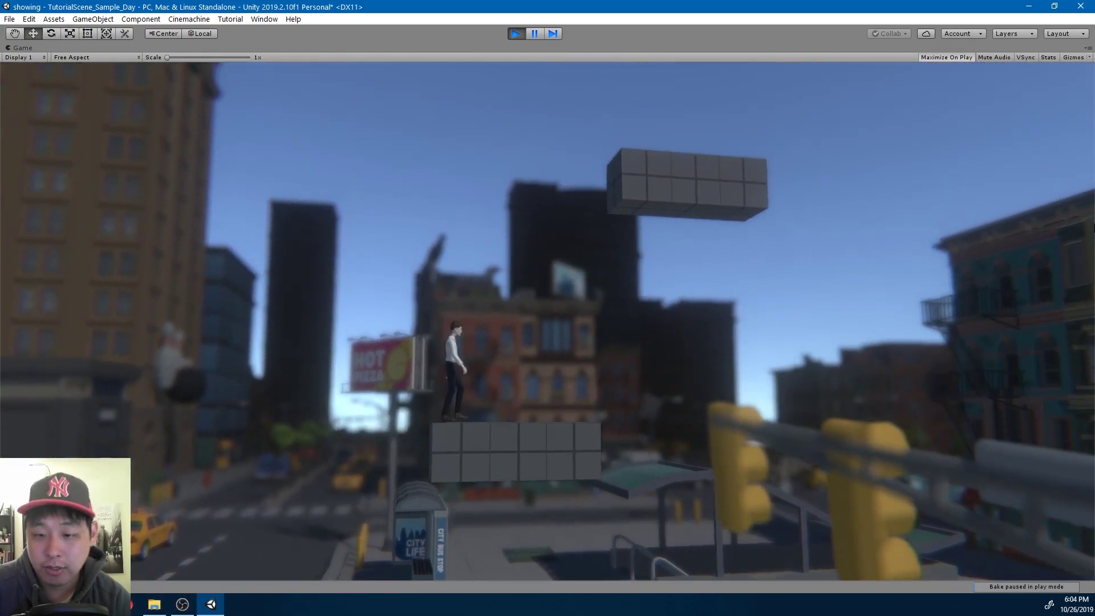
{"action": "key", "text": "d"}
{"action": "key", "text": "w"}
{"action": "key", "text": "space"}
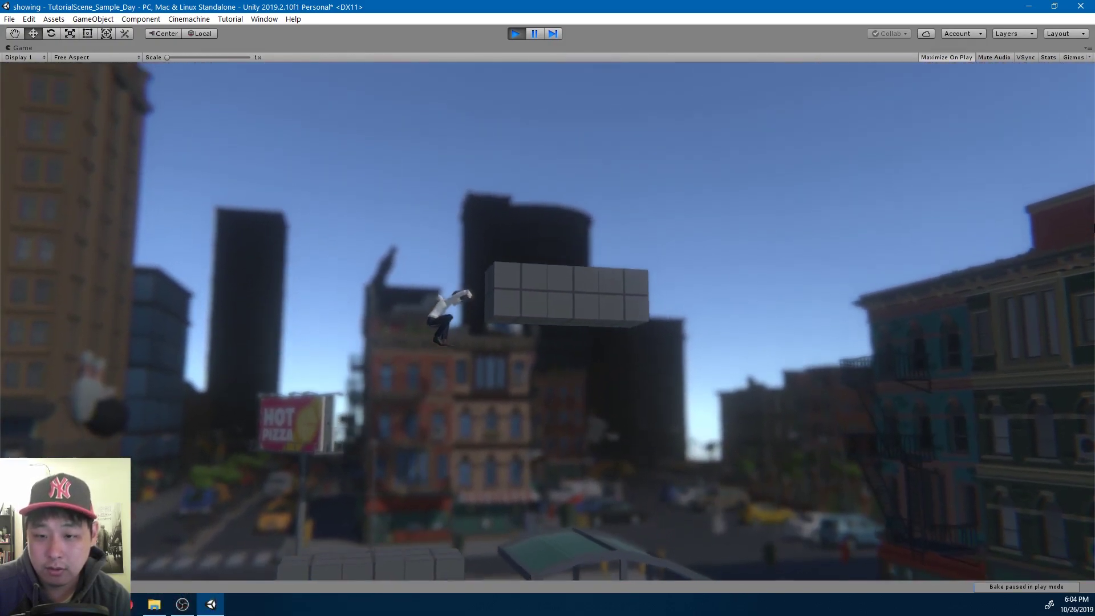
{"action": "key", "text": "w"}
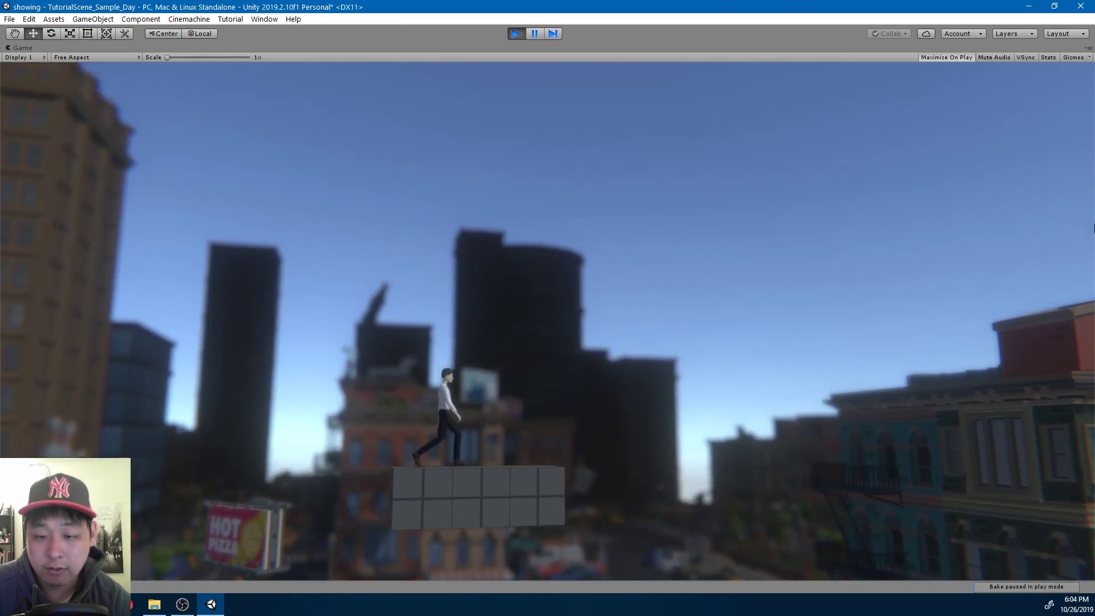
Turn the character around on the higher platform, attack the approaching blue yBot enemy, and return to the lower platform
{"action": "key", "text": "a"}
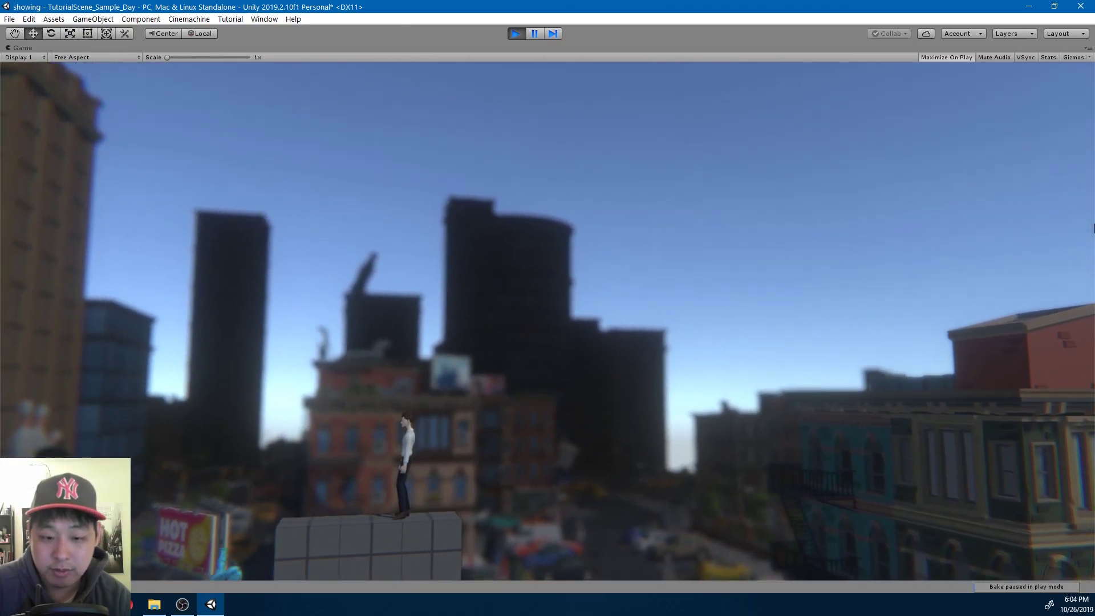
{"action": "key", "text": "a"}
{"action": "key", "text": "Return"}
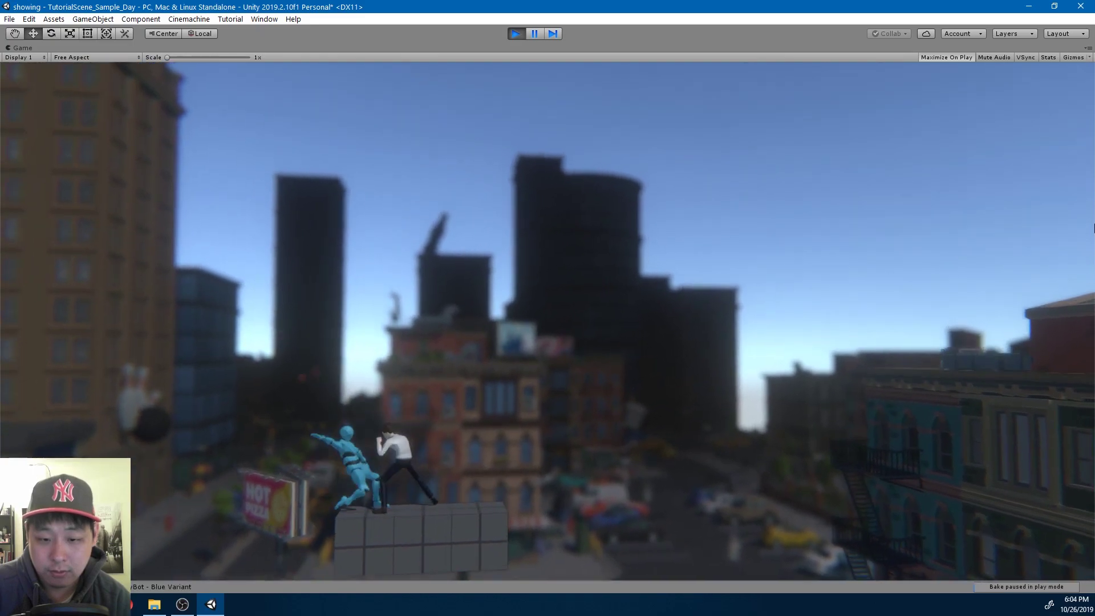
{"action": "key", "text": "a"}
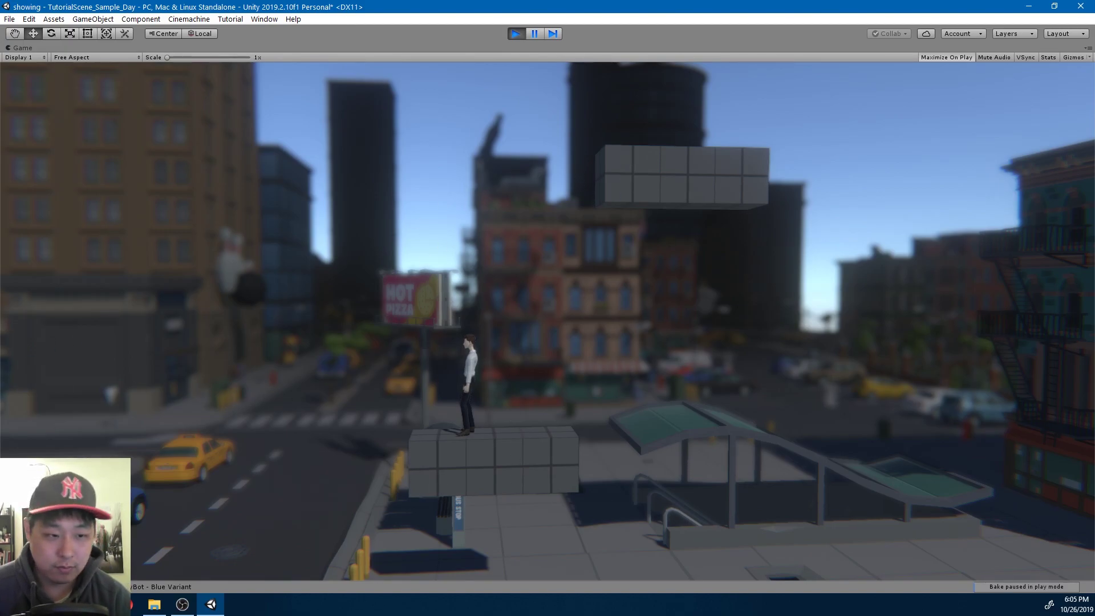
Test grabbing and climbing the higher platform's ledge from the lower platform, and jump back off the same end
{"action": "key", "text": "space"}
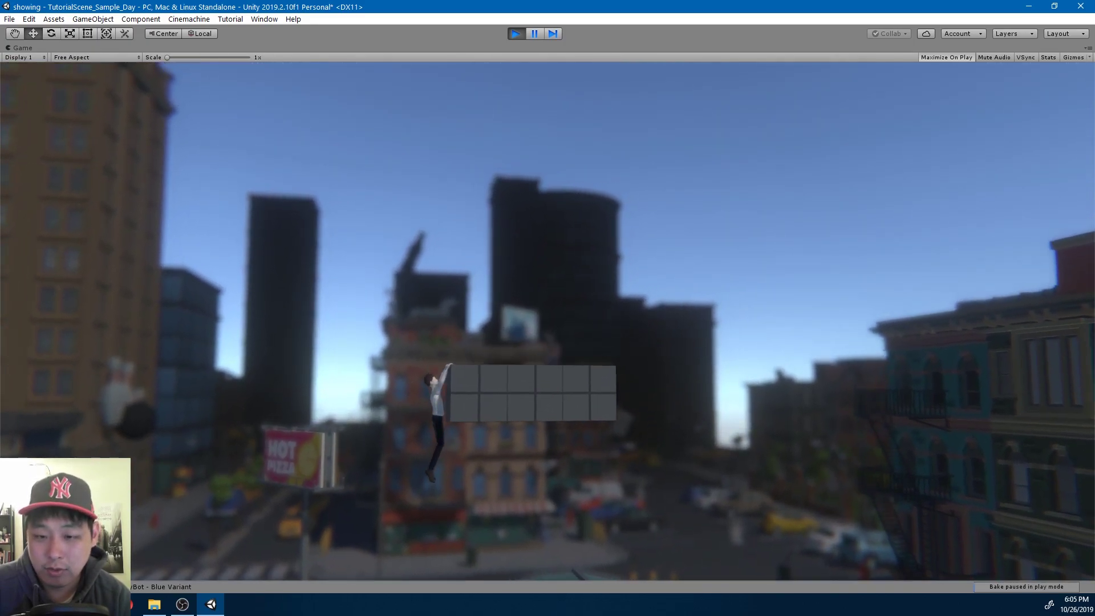
{"action": "key", "text": "w"}
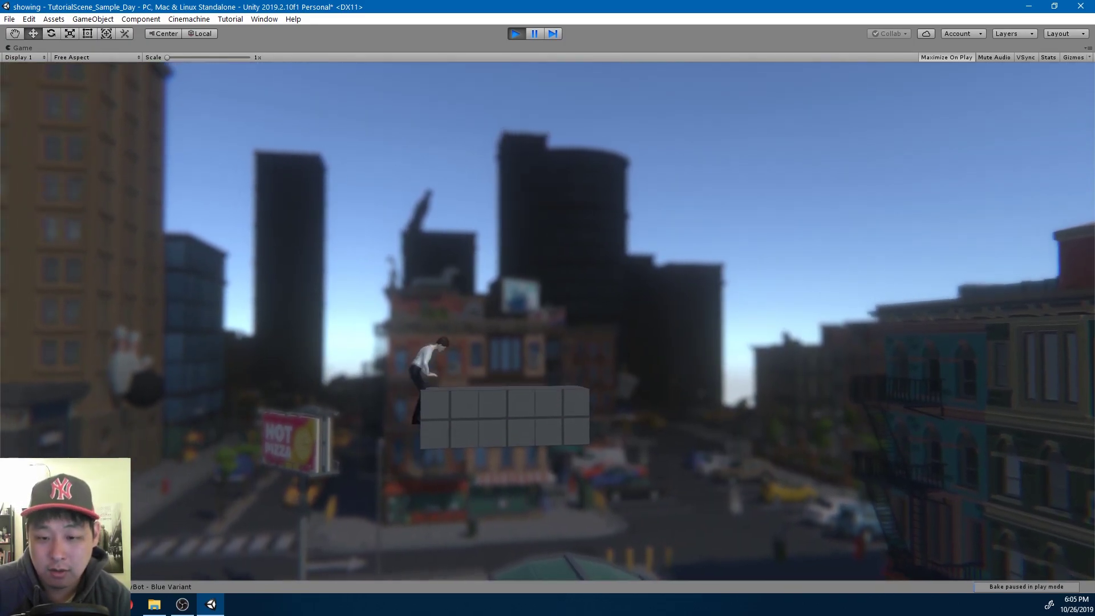
{"action": "key", "text": "a"}
{"action": "key", "text": "w"}
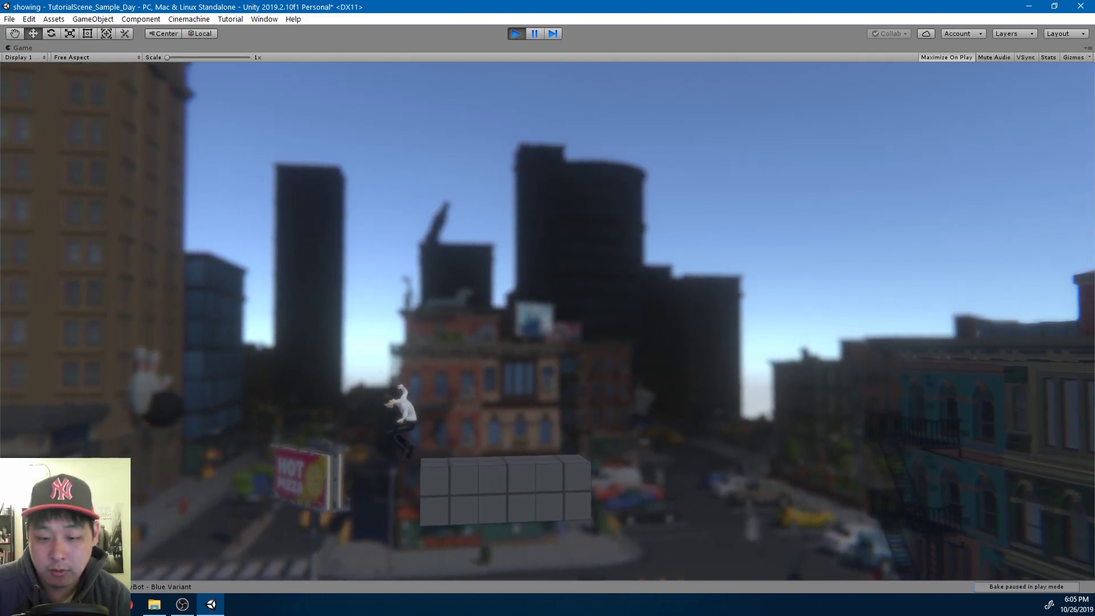
Climb from the lower platform onto the higher one again, run across it and jump off its far end
{"action": "key", "text": "d"}
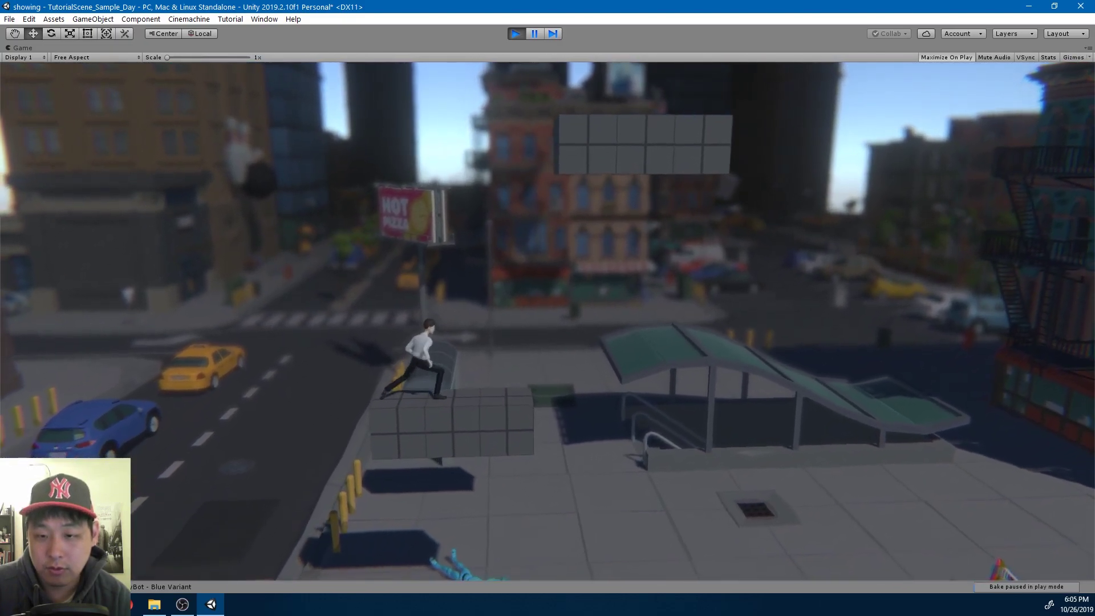
{"action": "key", "text": "space"}
{"action": "key", "text": "w"}
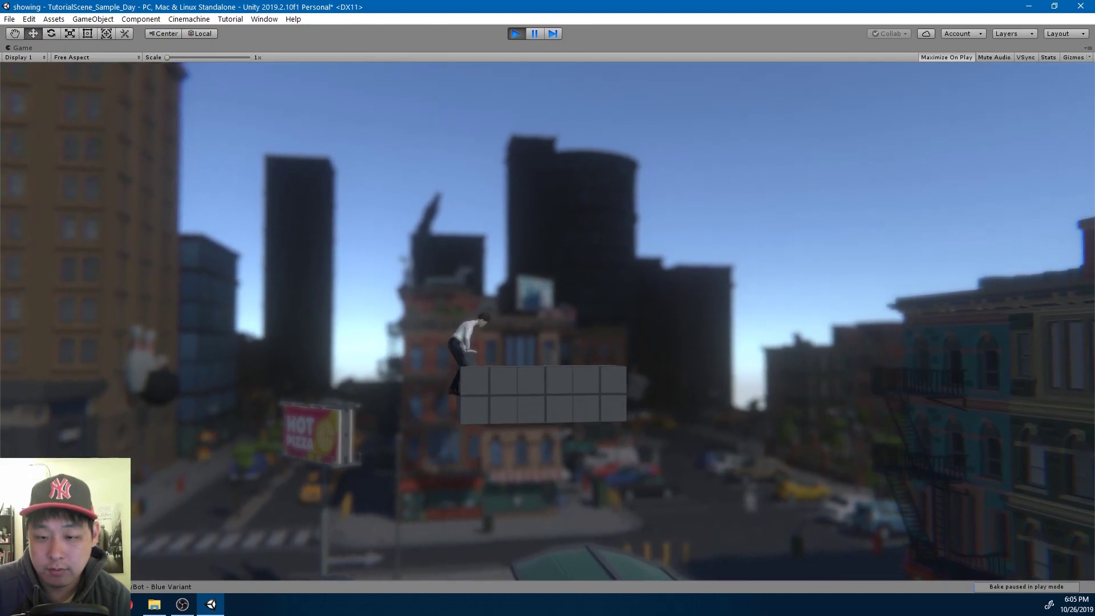
{"action": "key", "text": "d"}
{"action": "key", "text": "space"}
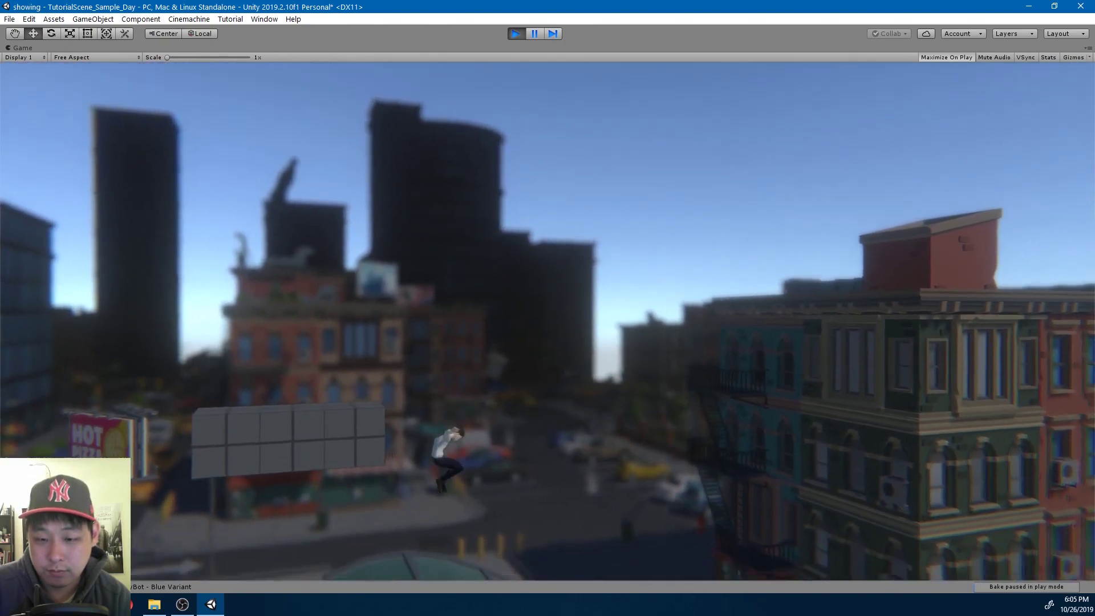
Test running and jumping along the sidewalk past the fallen enemy and over the crosswalk toward the brown corner building
{"action": "key", "text": "a"}
{"action": "key", "text": "w"}
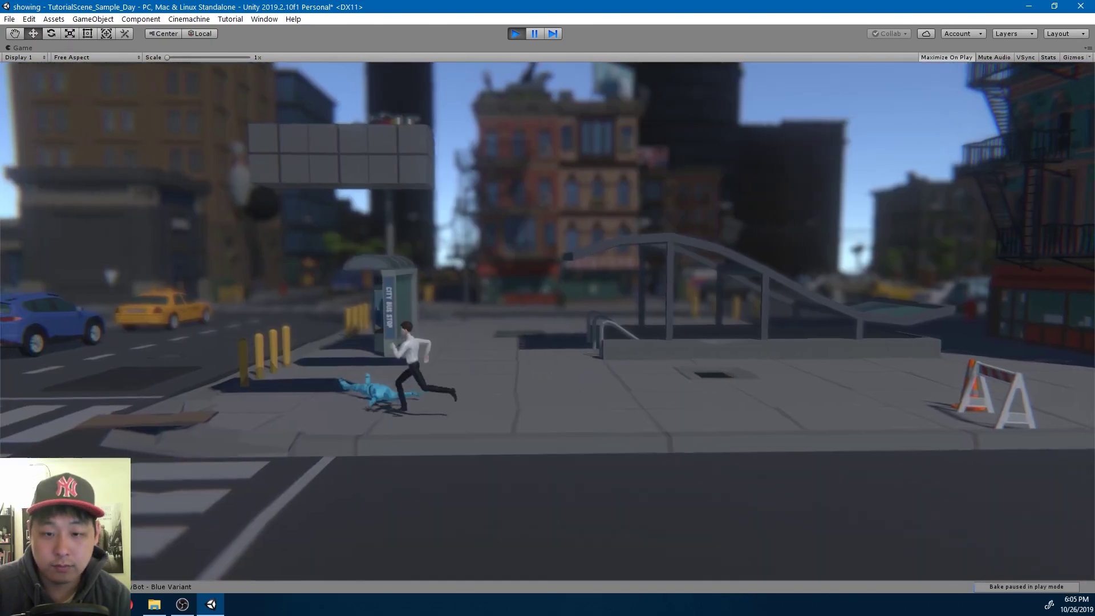
{"action": "key", "text": "space"}
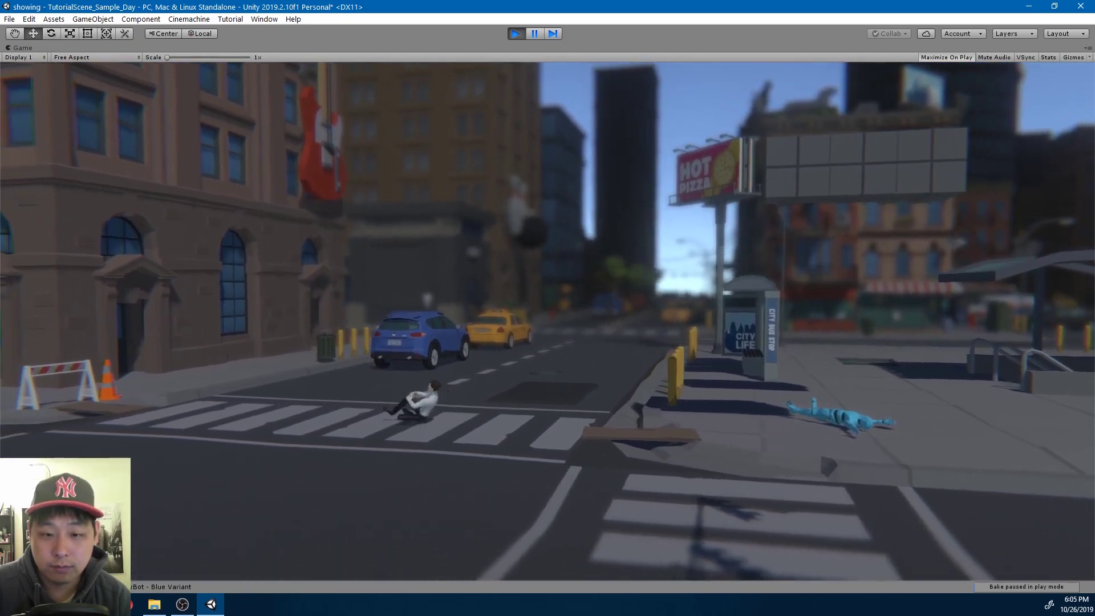
{"action": "key", "text": "a"}
{"action": "key", "text": "space"}
{"action": "key", "text": "w"}
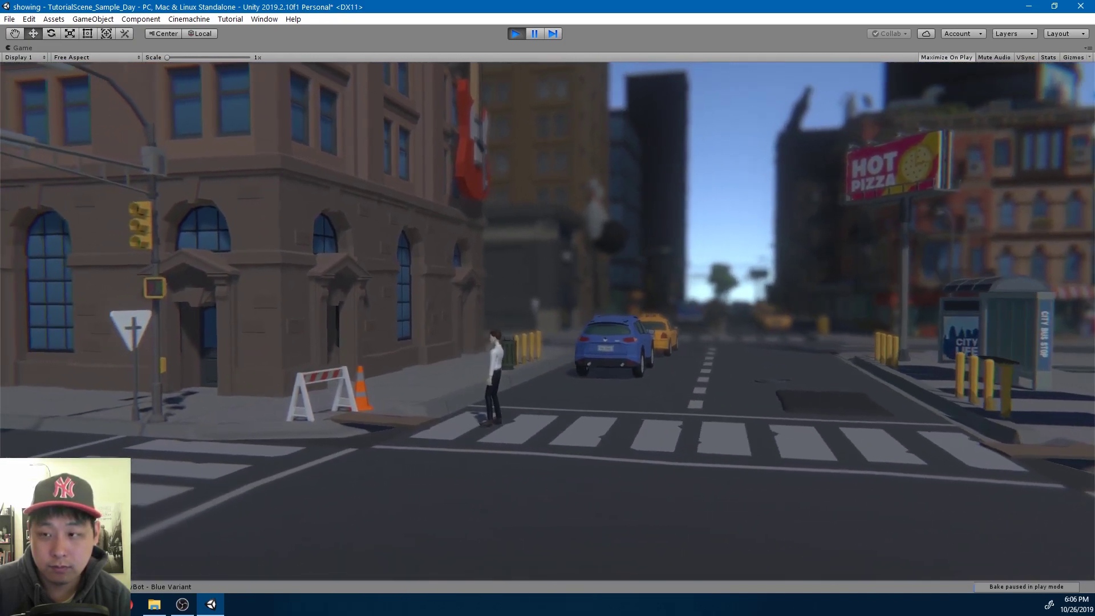